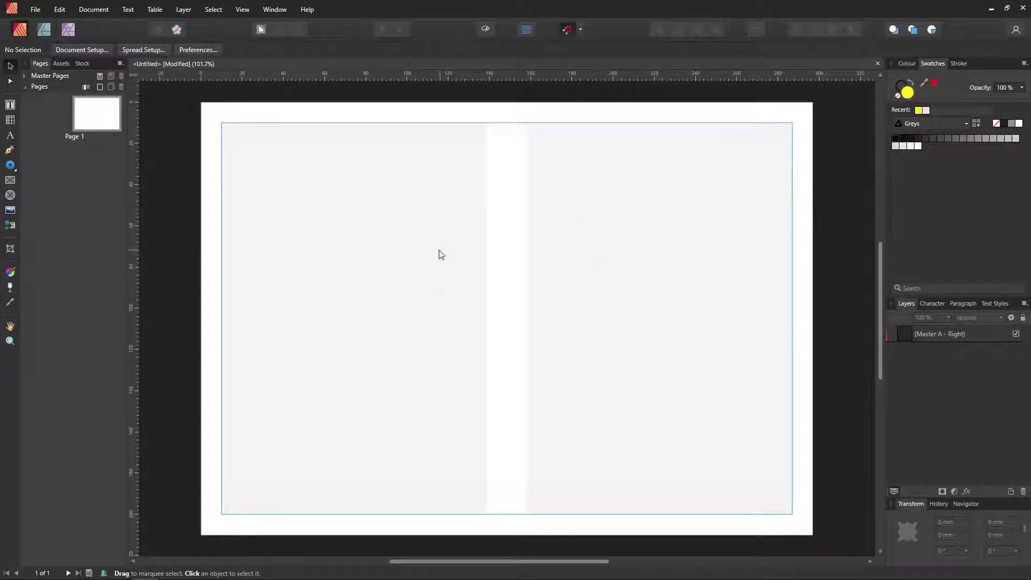
# Step: Select the Data Merge Layout Tool in the Tools panel
pyautogui.click(16, 226)
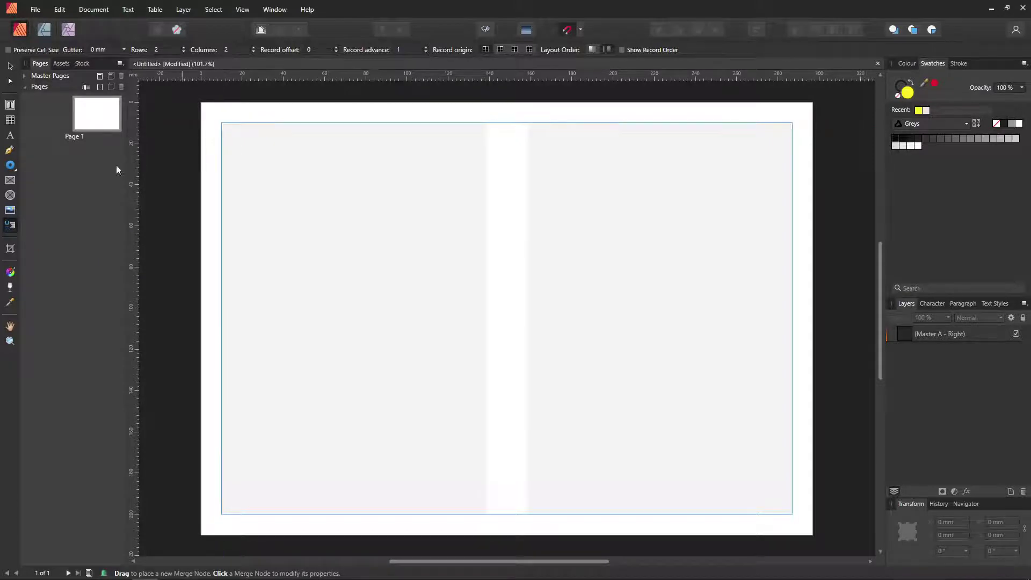
# Step: Draw a data merge layout across the page margins and set it to 2 columns by 1 row
pyautogui.moveTo(221, 123); pyautogui.dragTo(792, 515)
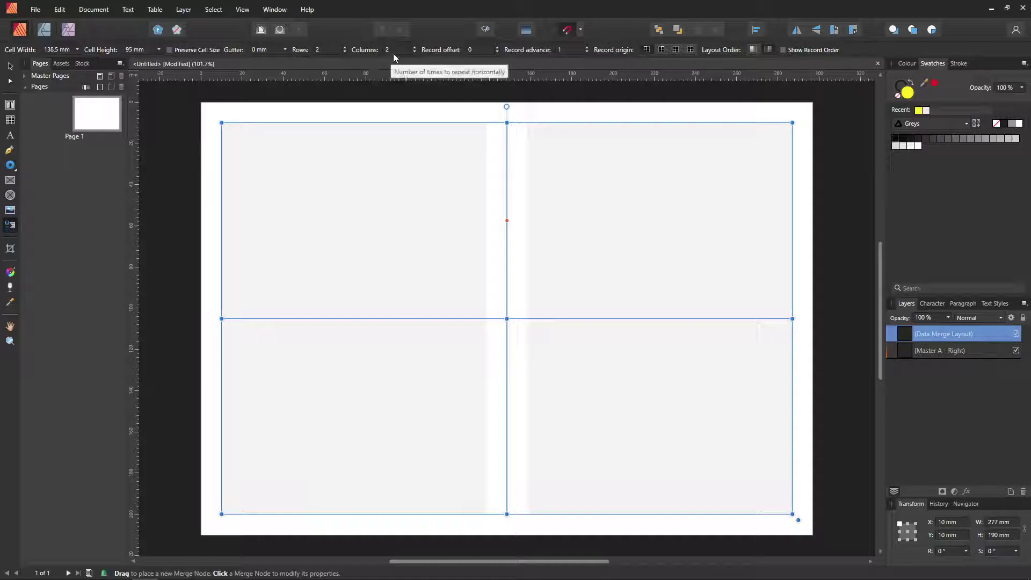
pyautogui.scroll(1, 393, 53)
pyautogui.scroll(1, 393, 53)
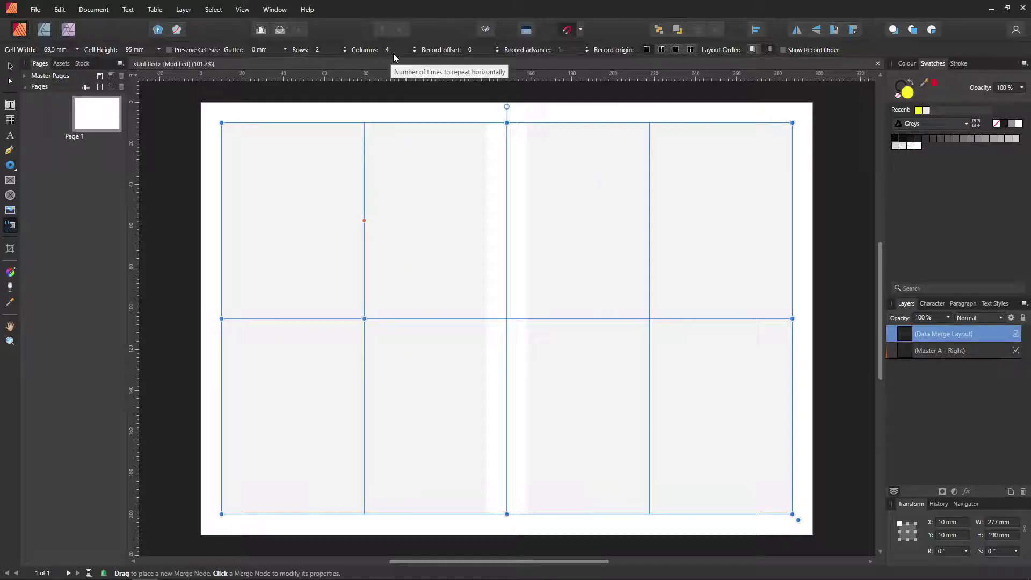
pyautogui.scroll(-1, 394, 53)
pyautogui.scroll(1, 393, 53)
pyautogui.scroll(-1, 393, 54)
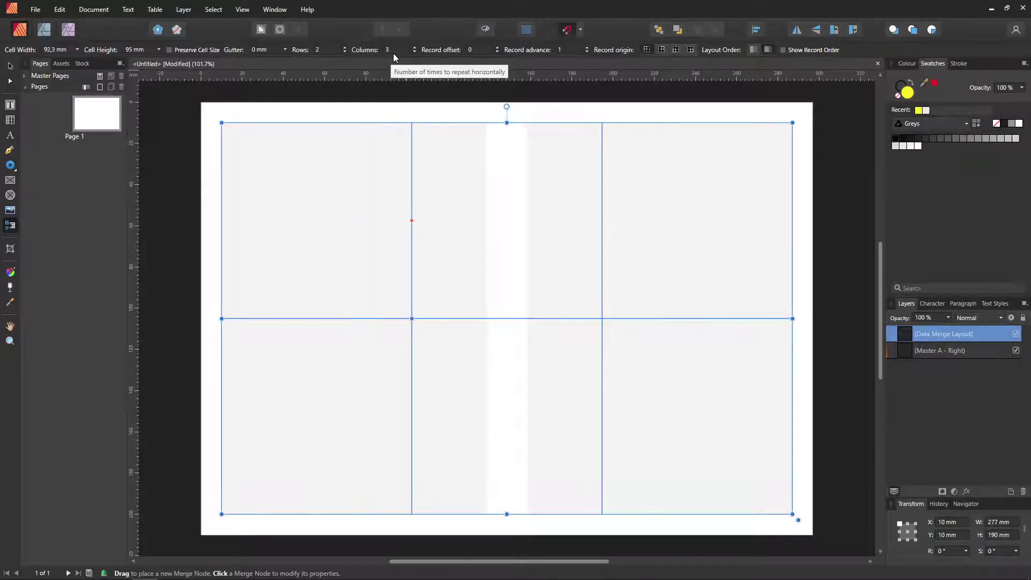
pyautogui.scroll(-1, 394, 53)
pyautogui.scroll(-1, 320, 50)
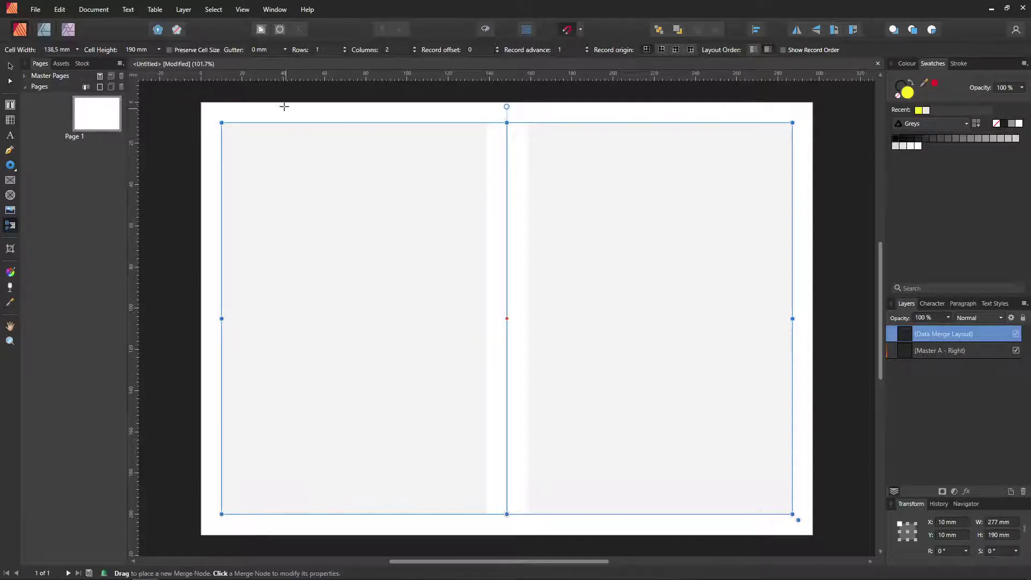
# Step: Set the layout gutter to 20 mm, briefly trying 2 rows before returning to 1
pyautogui.scroll(4, 269, 49)
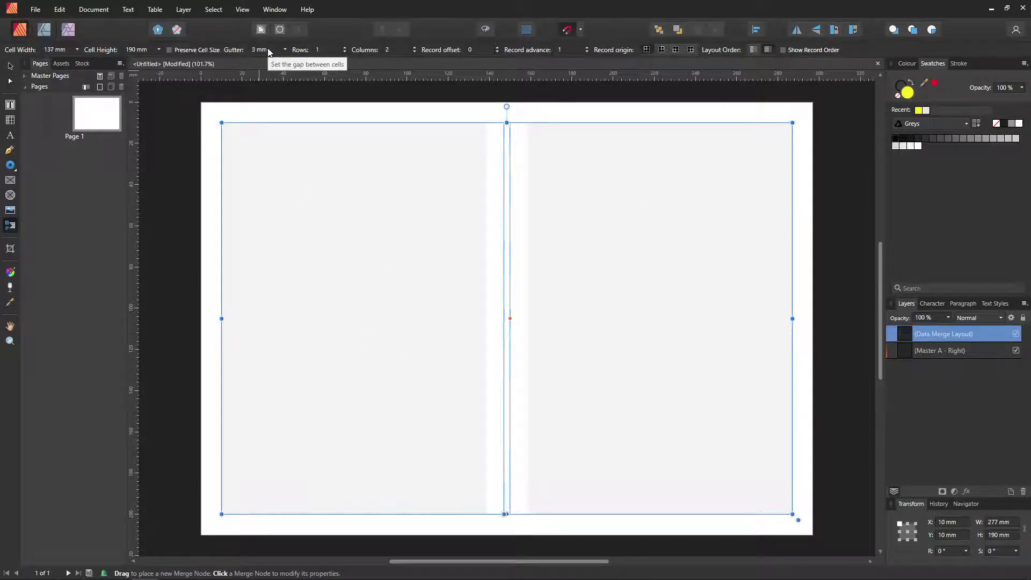
pyautogui.scroll(5, 269, 50)
pyautogui.scroll(5, 268, 50)
pyautogui.scroll(4, 269, 50)
pyautogui.scroll(1, 268, 50)
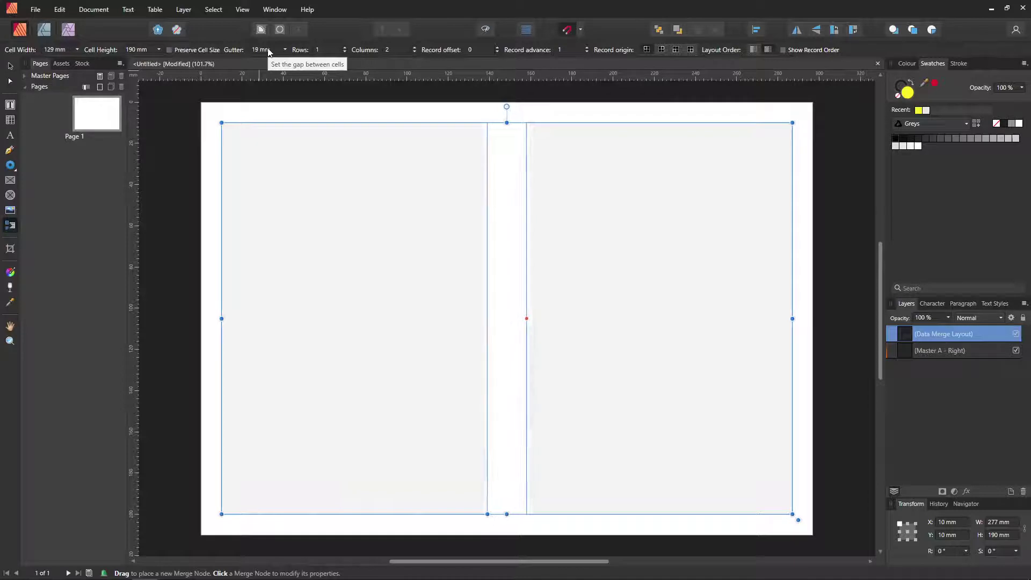
pyautogui.scroll(1, 268, 50)
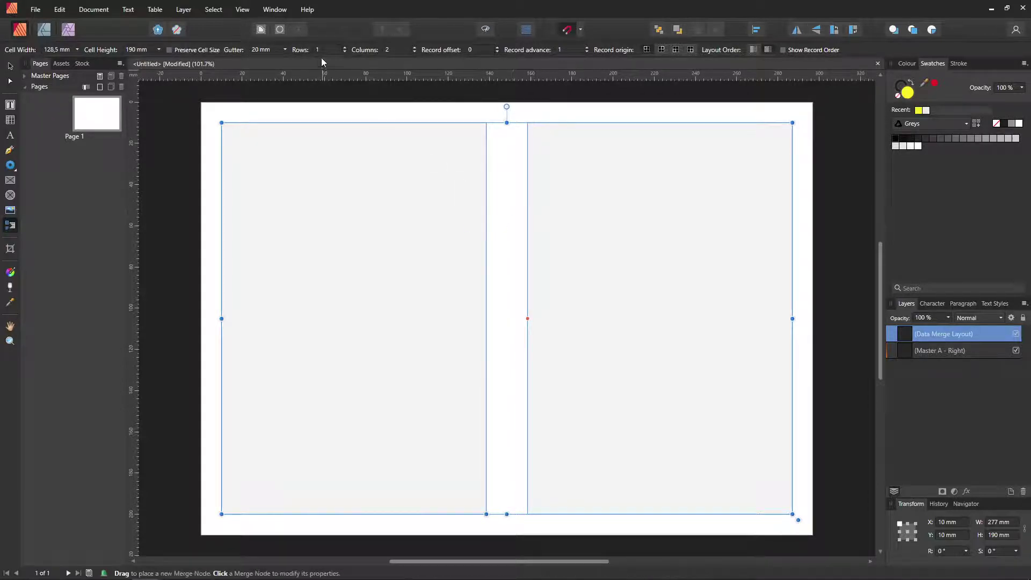
pyautogui.scroll(1, 333, 52)
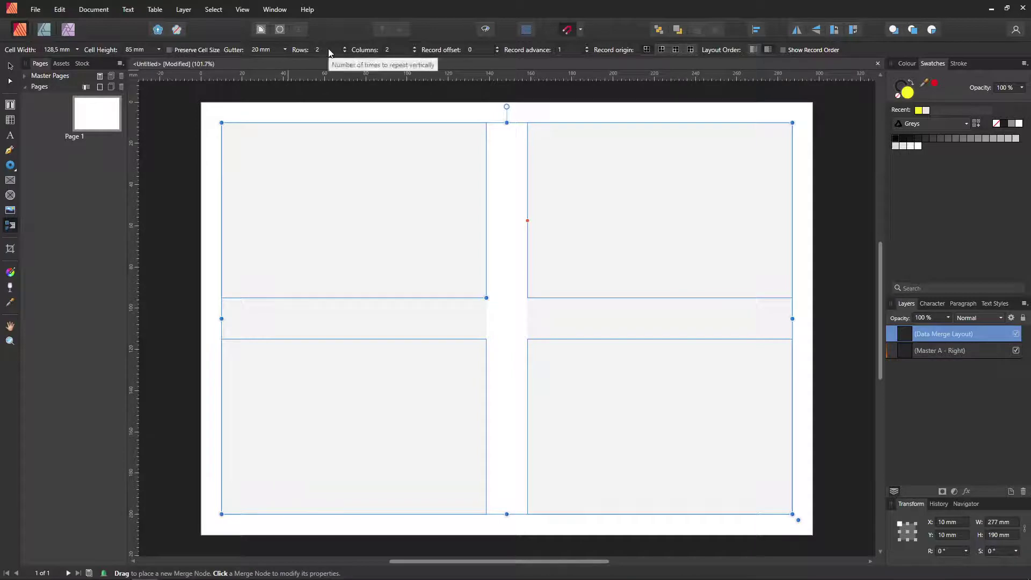
pyautogui.scroll(-1, 329, 52)
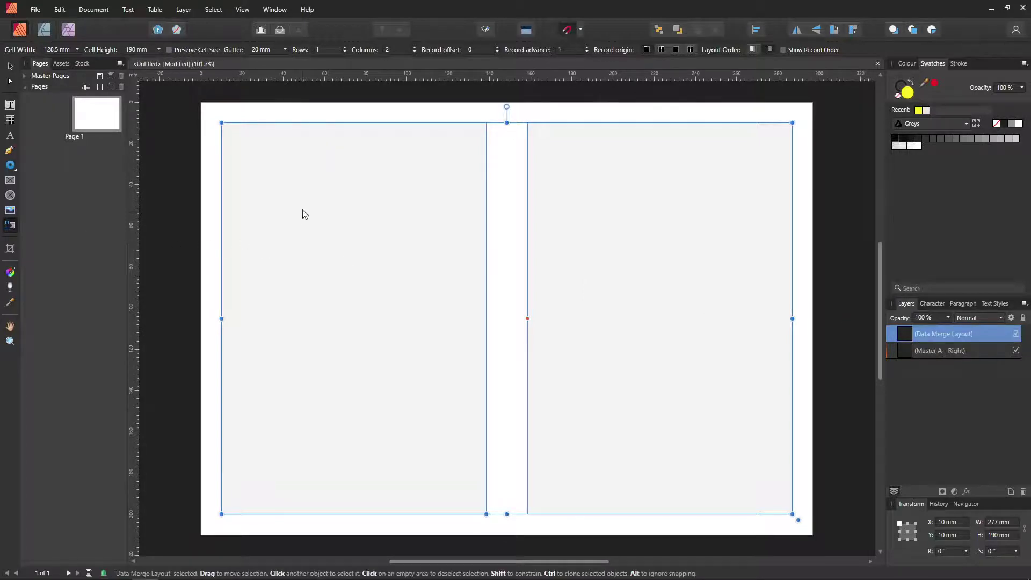
# Step: Add artistic text 'Tekst' at the top of the first cell and a larger 'Flyer' below it
pyautogui.click(10, 135)
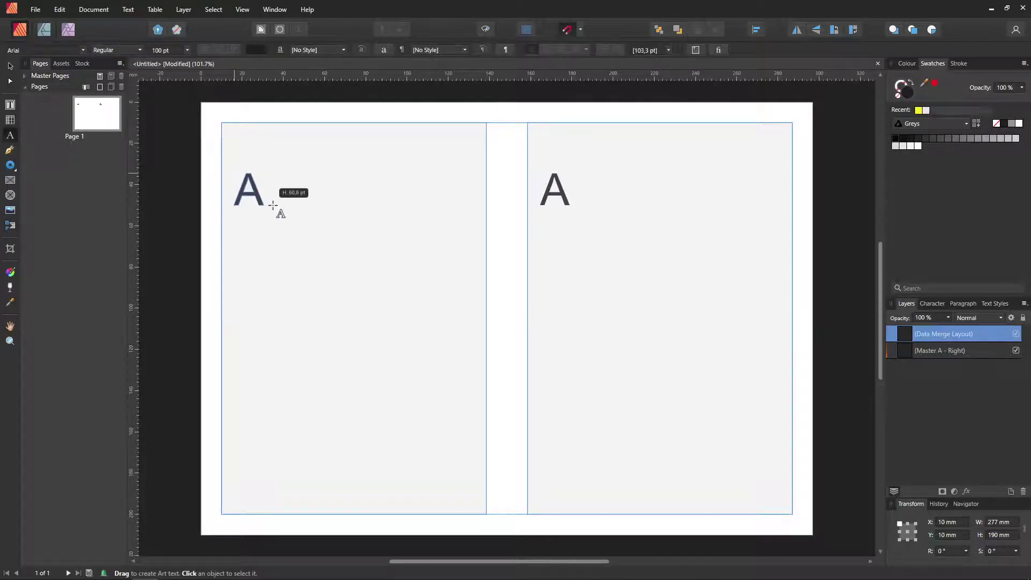
pyautogui.moveTo(232, 166); pyautogui.dragTo(274, 208)
pyautogui.write('Tek')
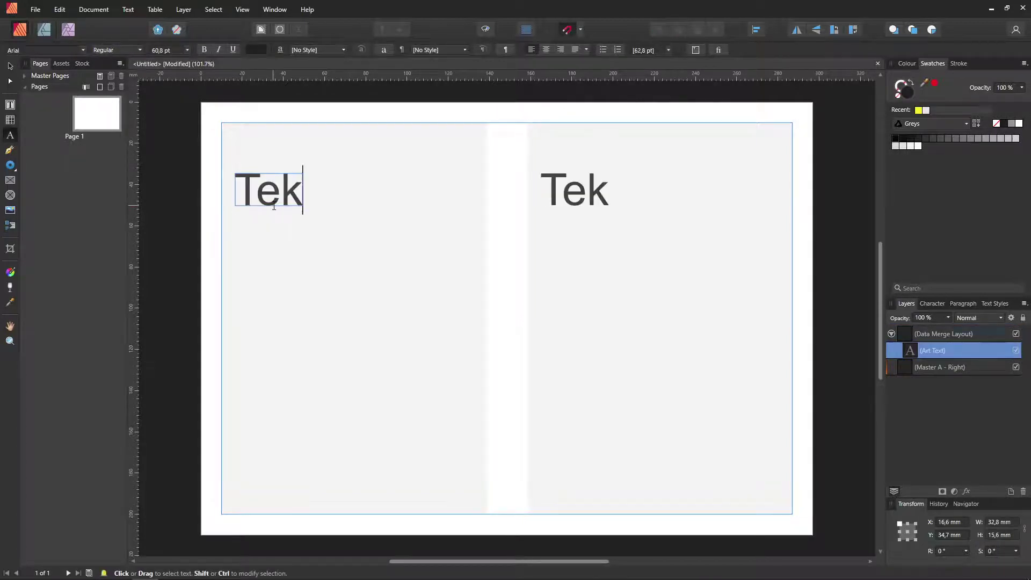
pyautogui.write('st')
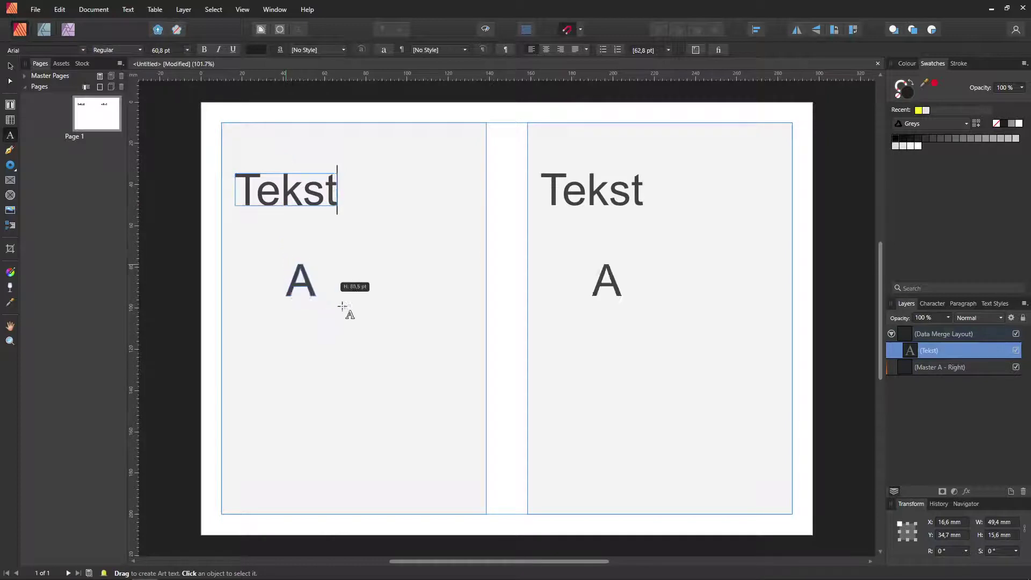
pyautogui.moveTo(287, 253); pyautogui.dragTo(328, 318)
pyautogui.write('Flyer')
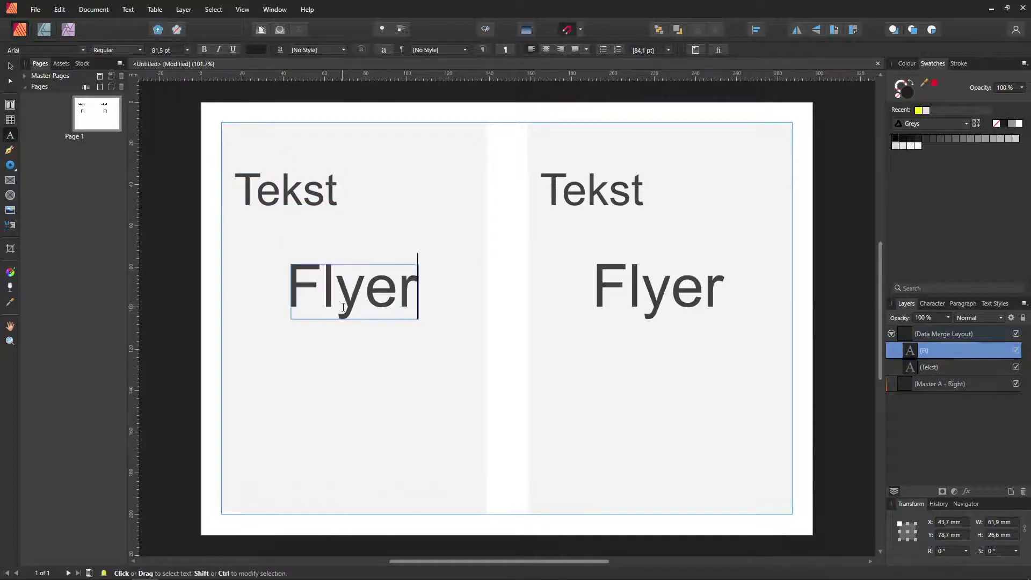
pyautogui.press('Escape')
# Step: Draw a yellow five-point star below Flyer in the first cell with the Star Tool
pyautogui.click(10, 164)
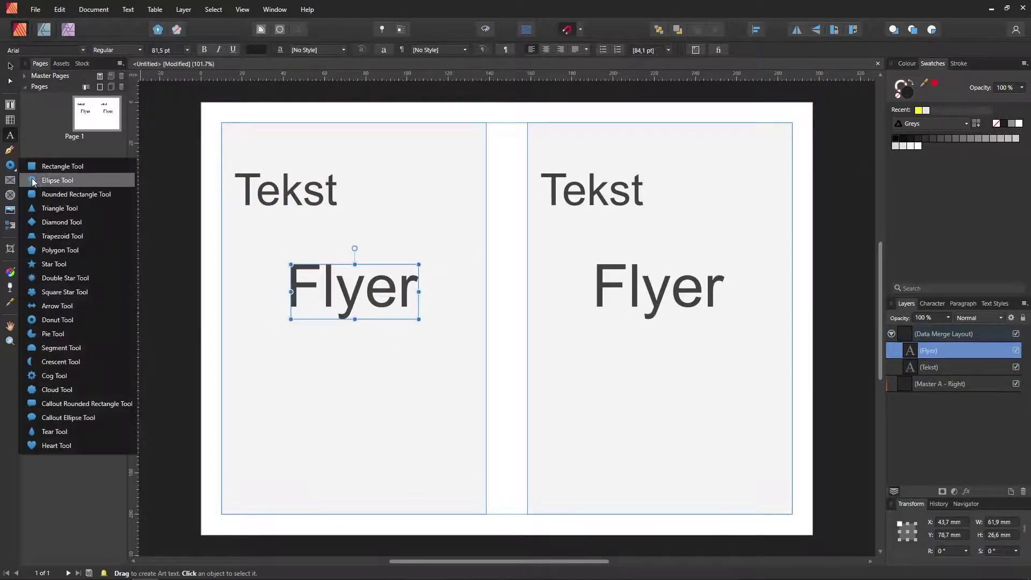
pyautogui.click(53, 264)
pyautogui.moveTo(247, 359); pyautogui.dragTo(338, 420)
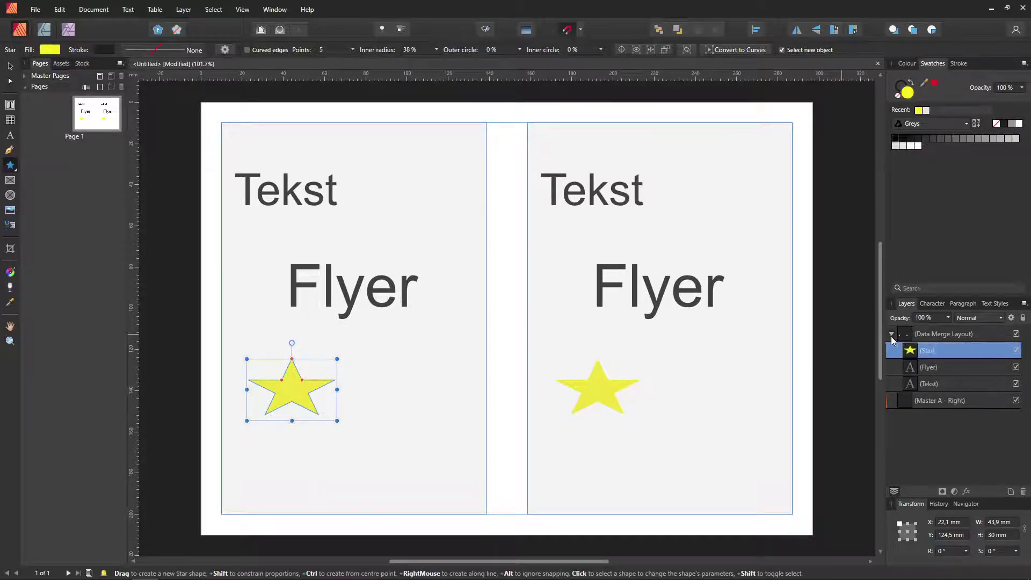
# Step: Select the data merge layout and draw a second yellow star right of the first
pyautogui.click(892, 335)
pyautogui.click(891, 335)
pyautogui.click(892, 335)
pyautogui.click(892, 335)
pyautogui.click(892, 335)
pyautogui.click(891, 335)
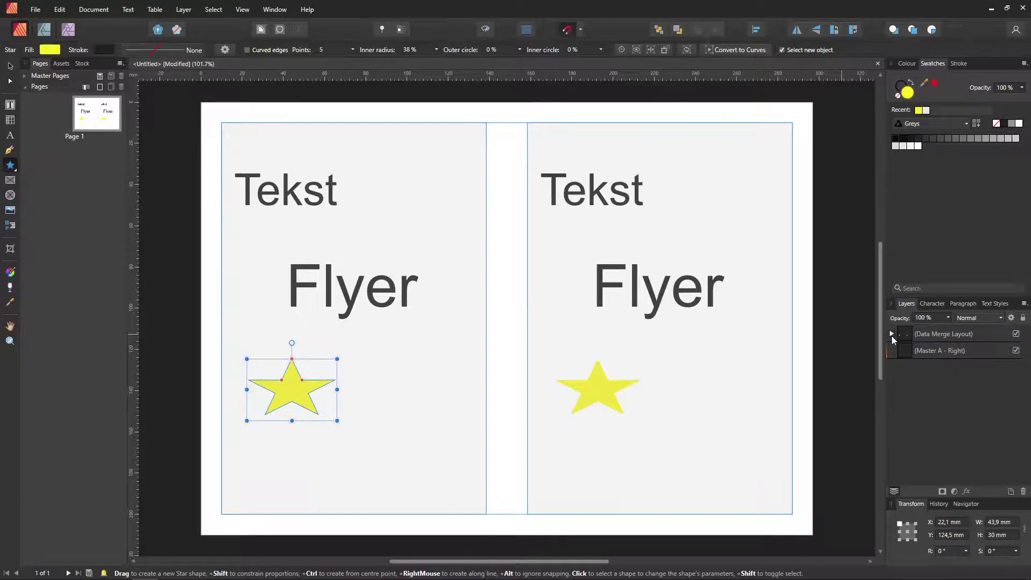
pyautogui.click(892, 335)
pyautogui.click(891, 335)
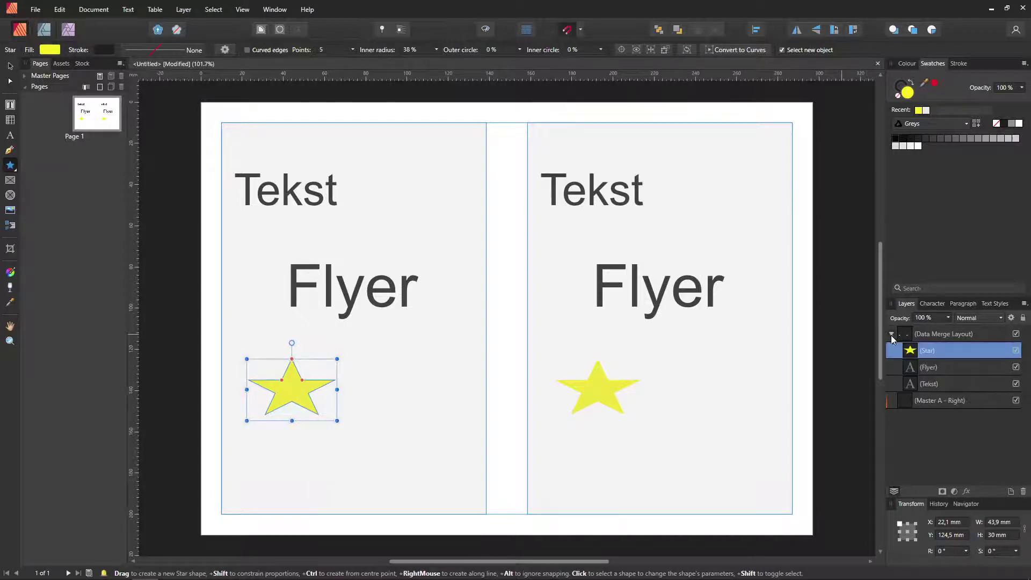
pyautogui.click(919, 340)
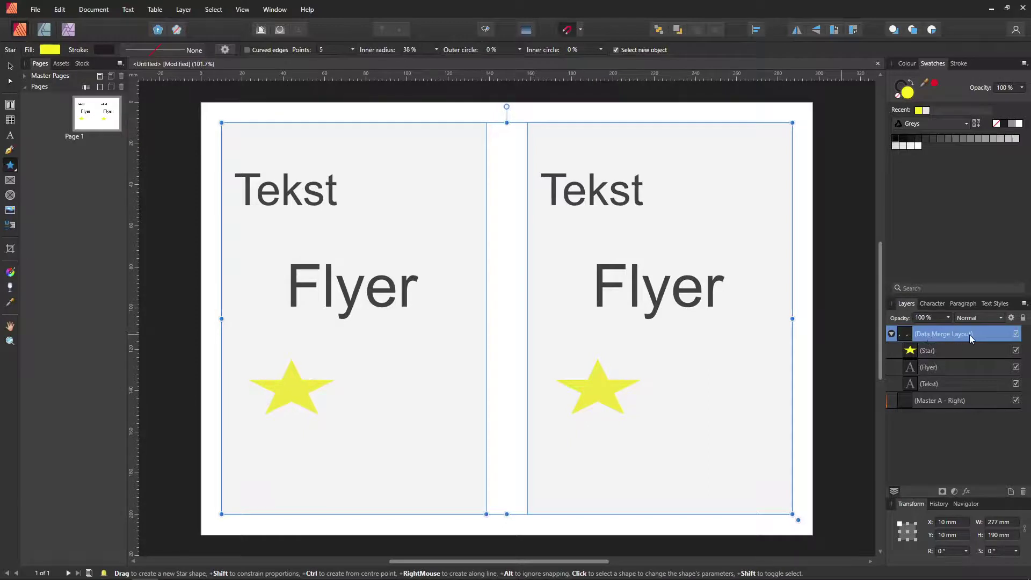
pyautogui.moveTo(374, 342); pyautogui.dragTo(437, 410)
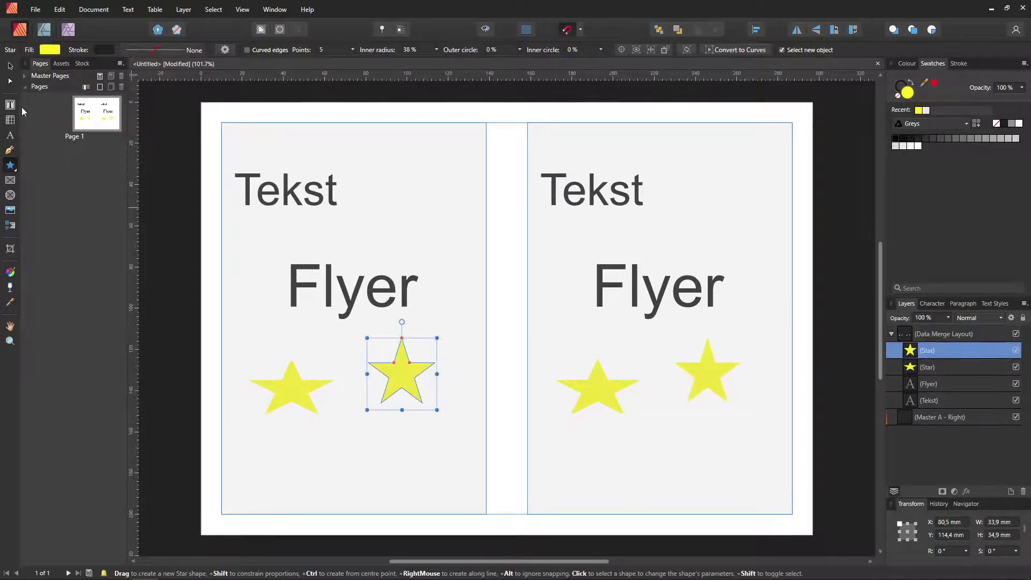
pyautogui.click(9, 65)
pyautogui.click(186, 230)
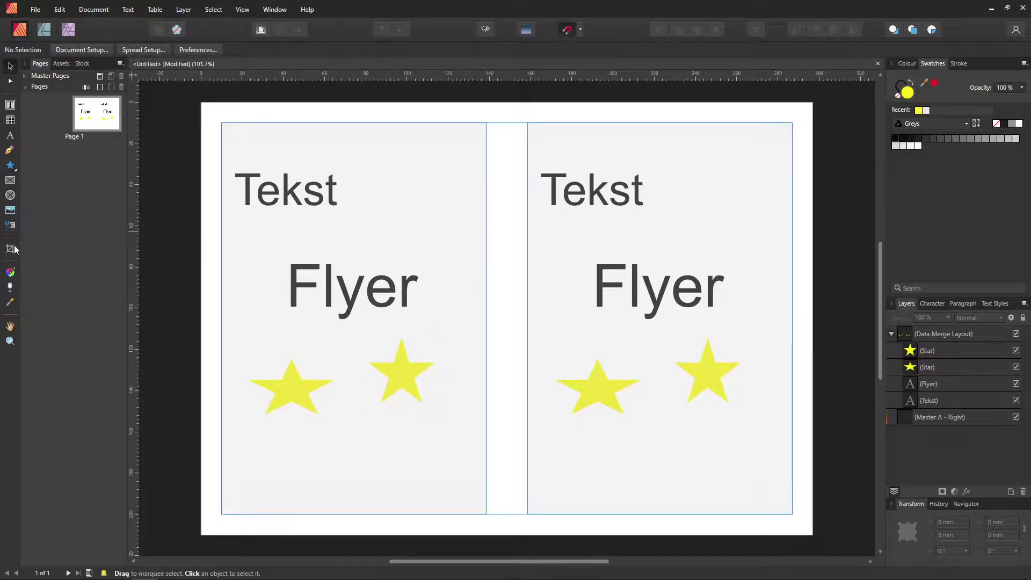
# Step: Draw a large yellow star over Flyer and move its layer into the Data Merge Layout
pyautogui.click(11, 166)
pyautogui.moveTo(304, 218); pyautogui.dragTo(477, 397)
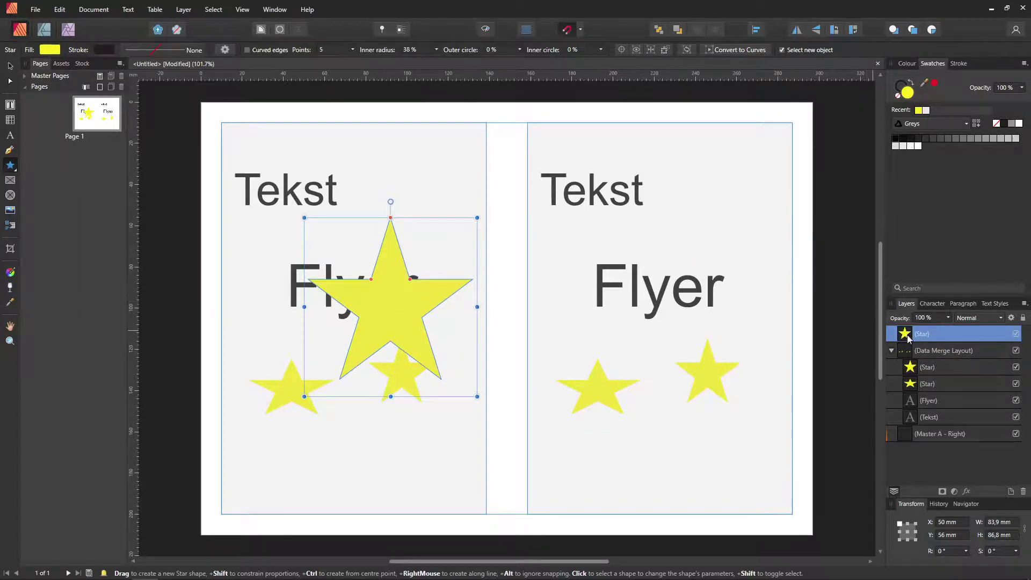
pyautogui.moveTo(920, 337); pyautogui.dragTo(921, 357)
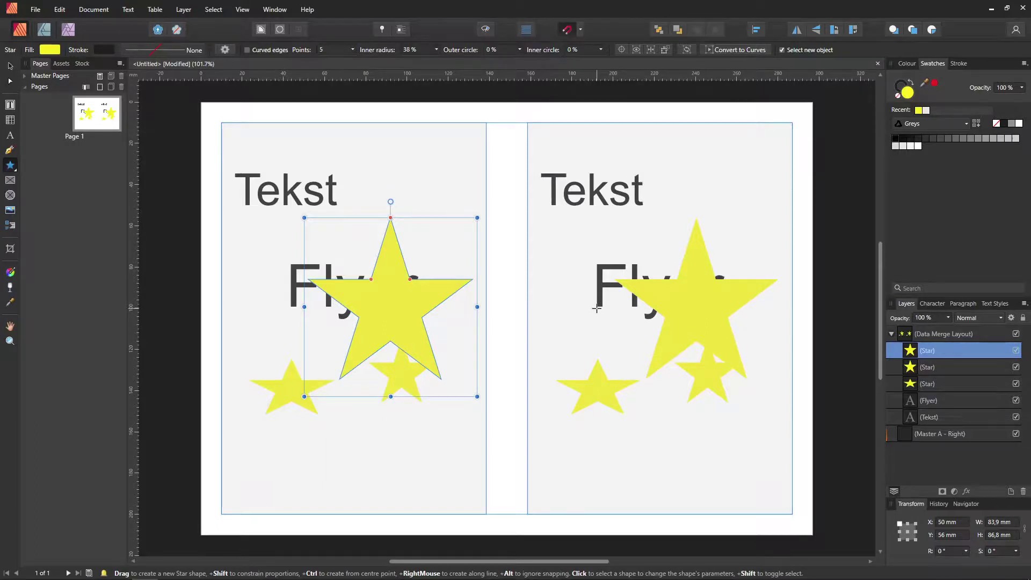
pyautogui.click(937, 335)
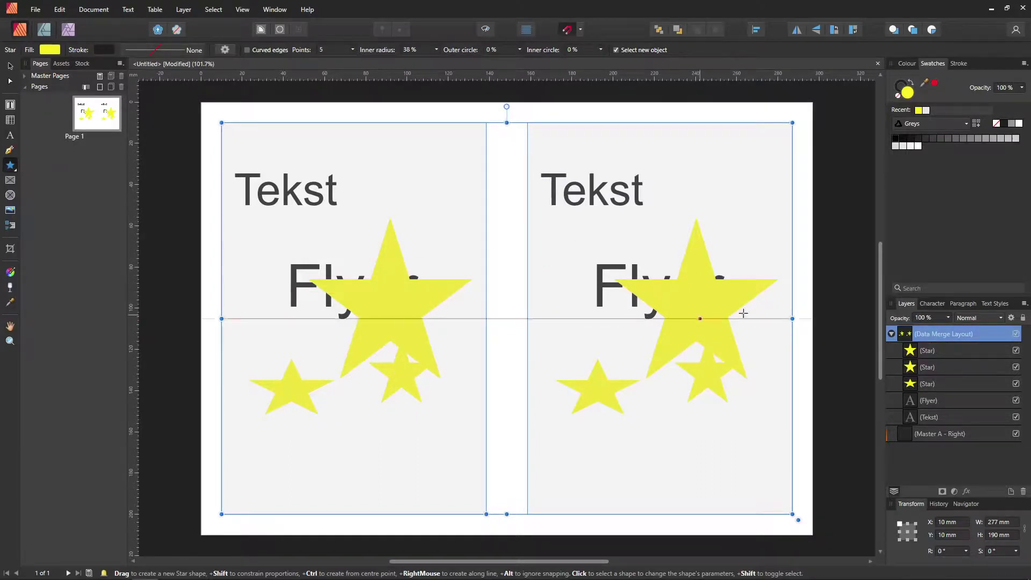
pyautogui.click(12, 225)
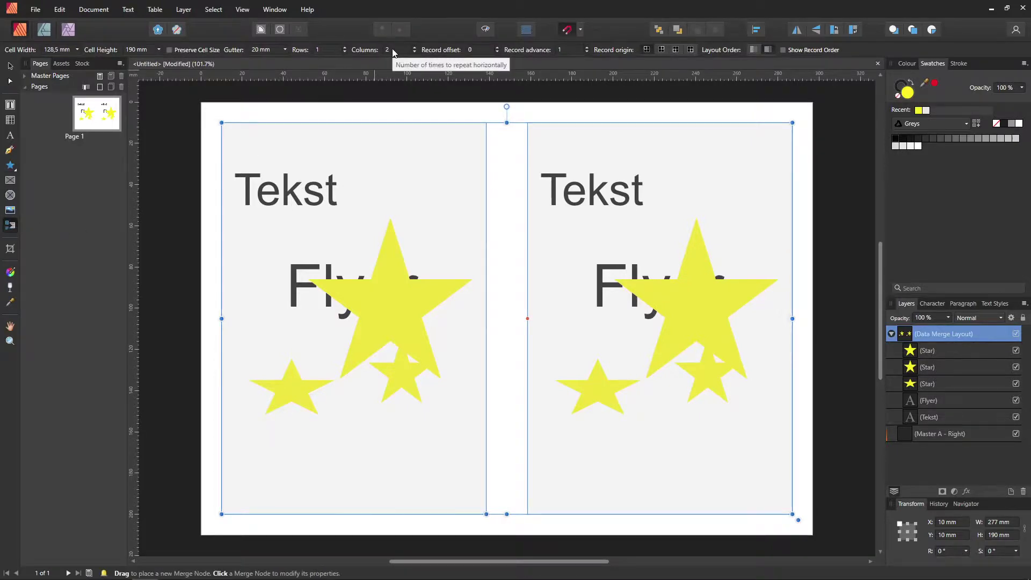
pyautogui.scroll(1, 393, 52)
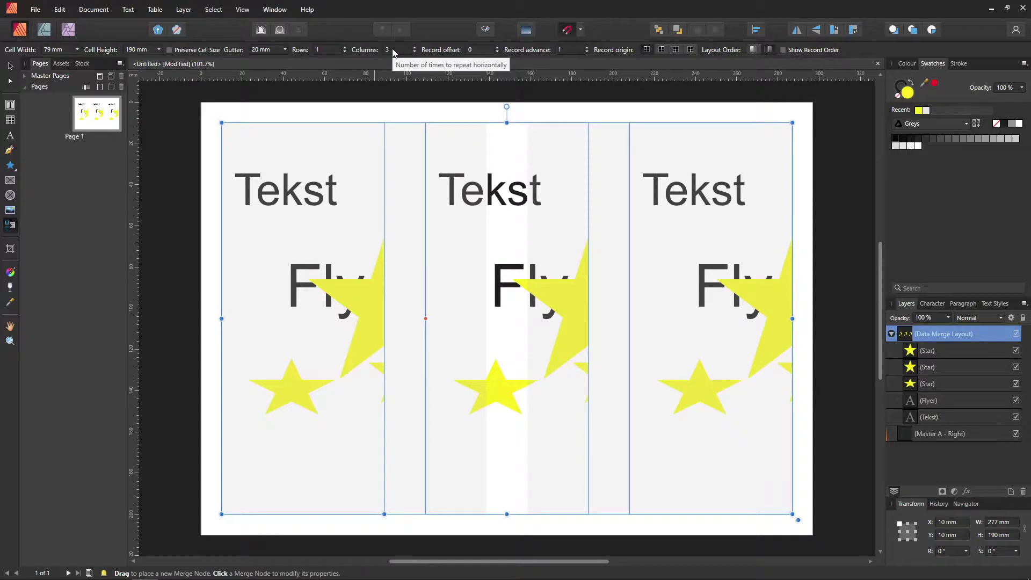
pyautogui.scroll(1, 393, 52)
pyautogui.scroll(1, 393, 52)
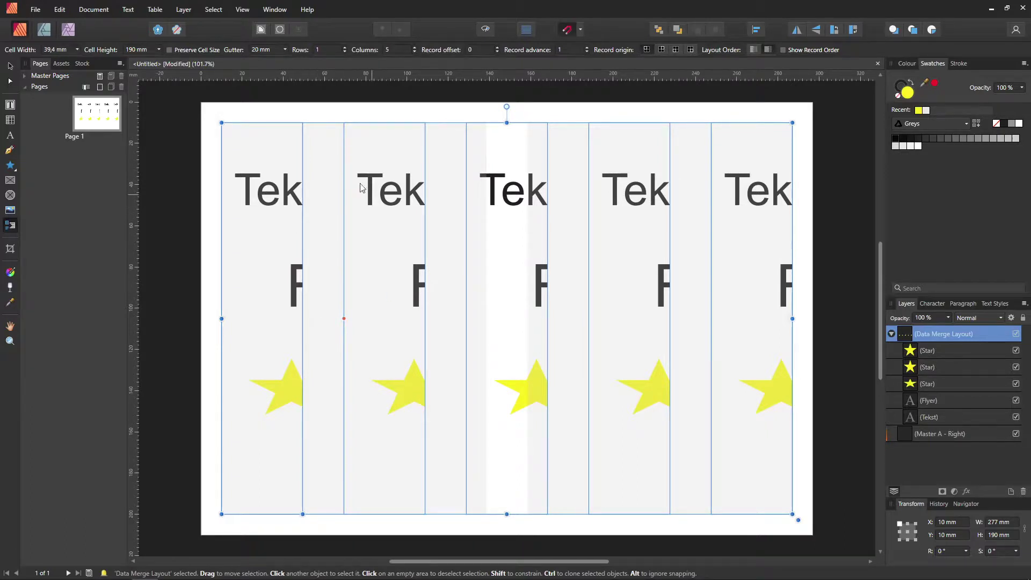
pyautogui.scroll(1, 327, 52)
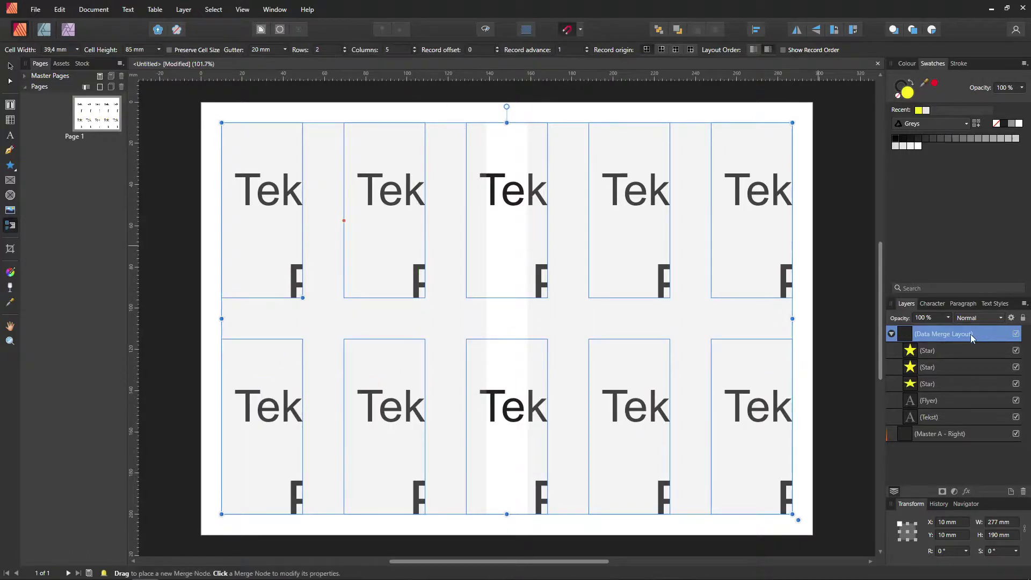
pyautogui.moveTo(948, 337); pyautogui.dragTo(947, 346)
pyautogui.scroll(-2, 395, 50)
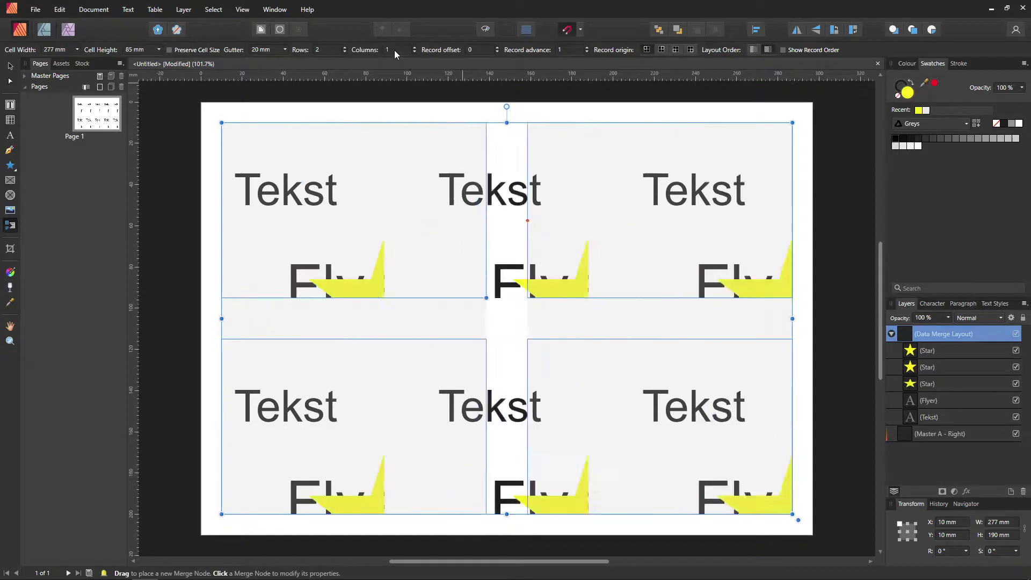
pyautogui.scroll(-2, 394, 50)
pyautogui.scroll(-1, 330, 49)
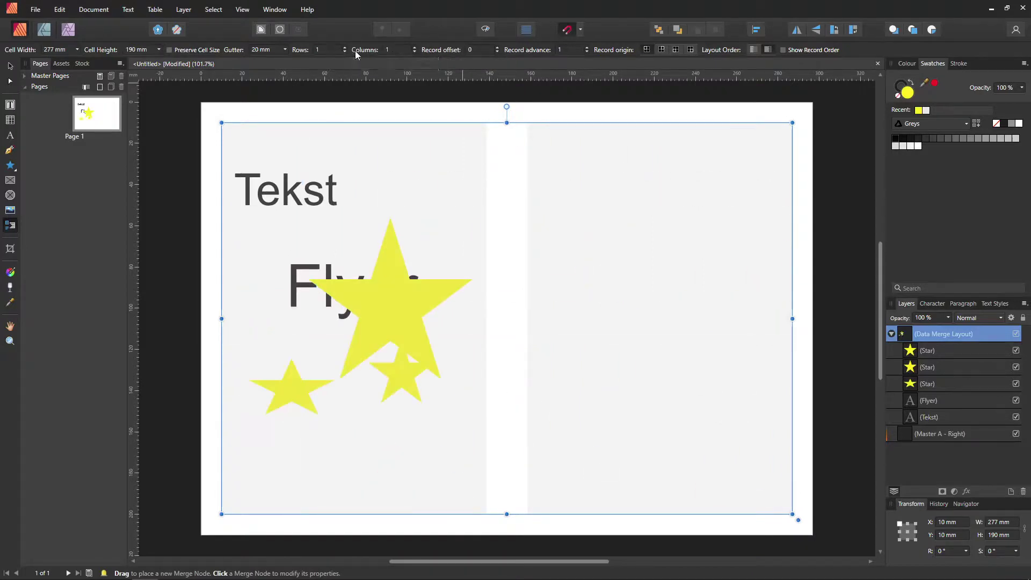
pyautogui.scroll(1, 394, 50)
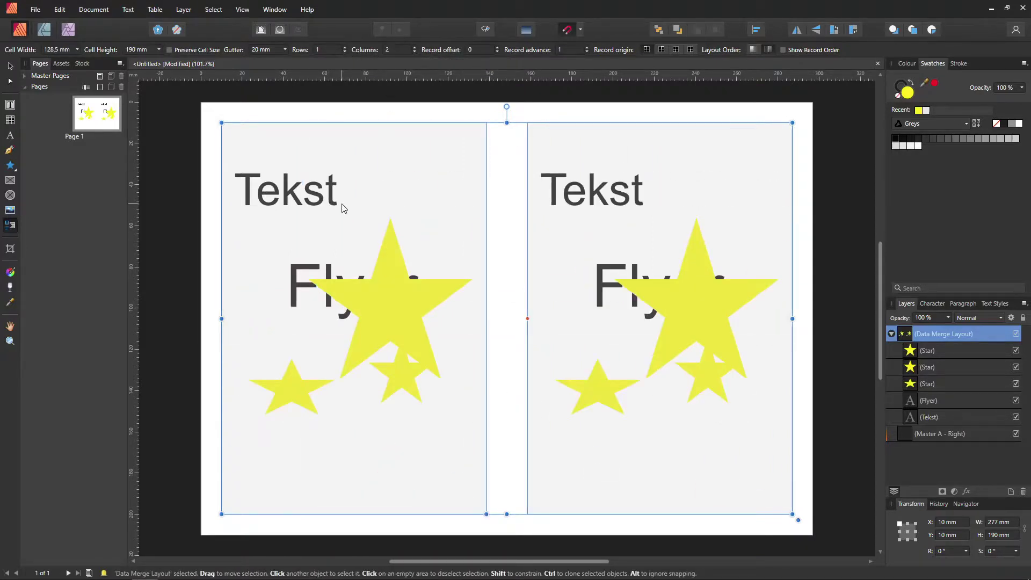